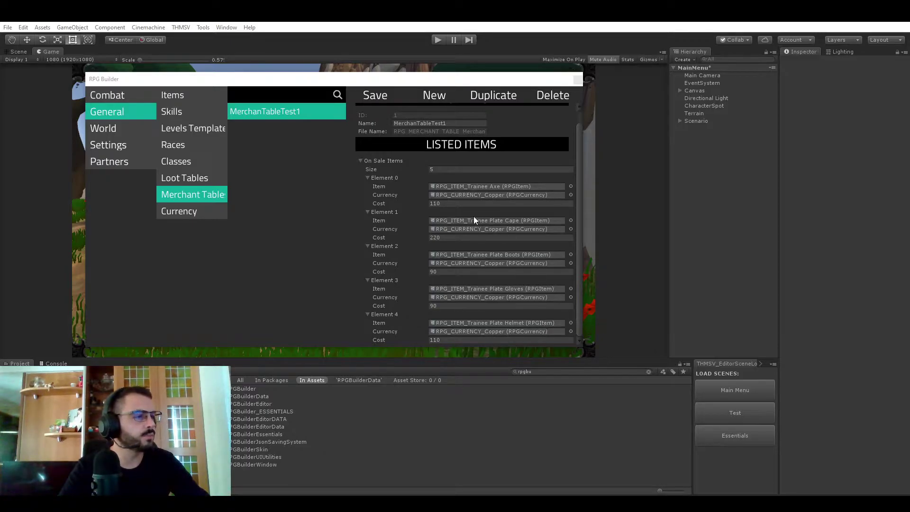
# Examine the currency choices for the Trainee Axe in the merchant table and close the selection window without changing it.
pyautogui.click(572, 194)
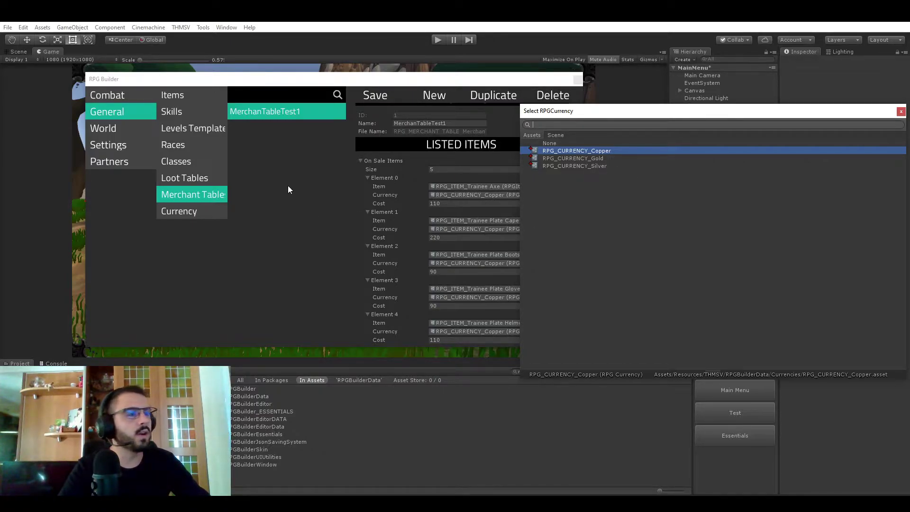
pyautogui.click(214, 213)
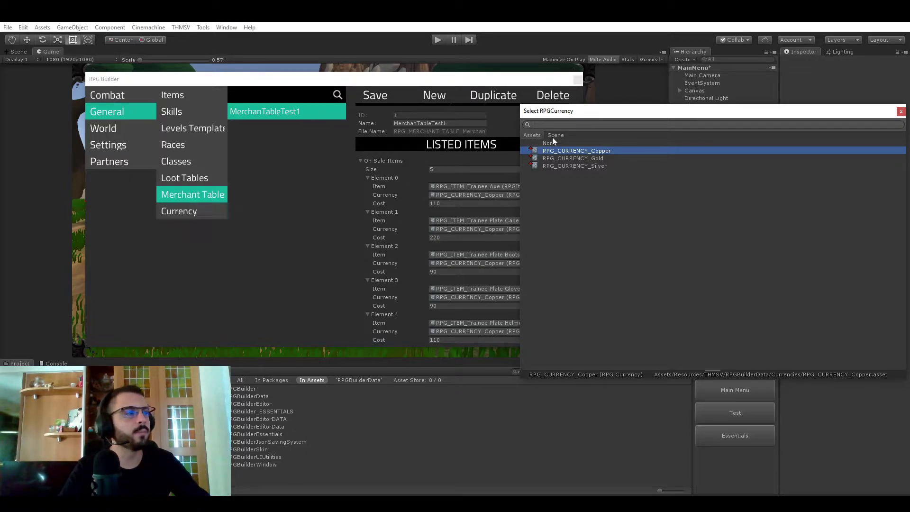
pyautogui.moveTo(565, 112); pyautogui.dragTo(548, 112)
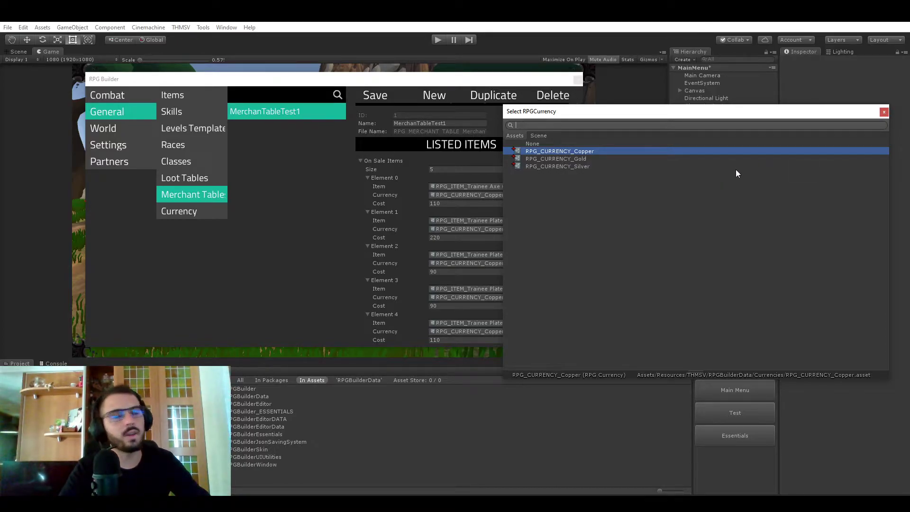
pyautogui.click(885, 112)
pyautogui.click(308, 179)
pyautogui.scroll(1, 472, 195)
pyautogui.scroll(-1, 477, 196)
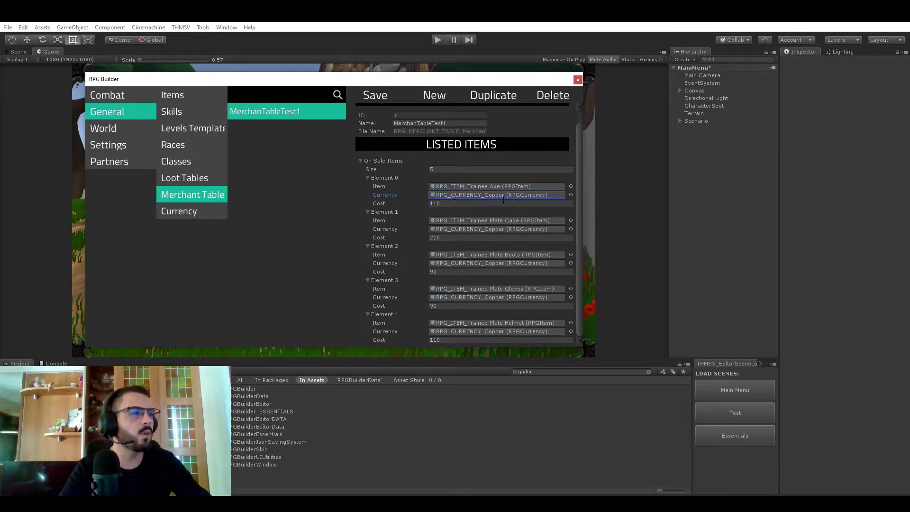
# Open the Merchant 1 NPC's settings in the Combat category and show its base info and combat values.
pyautogui.click(119, 97)
pyautogui.click(196, 127)
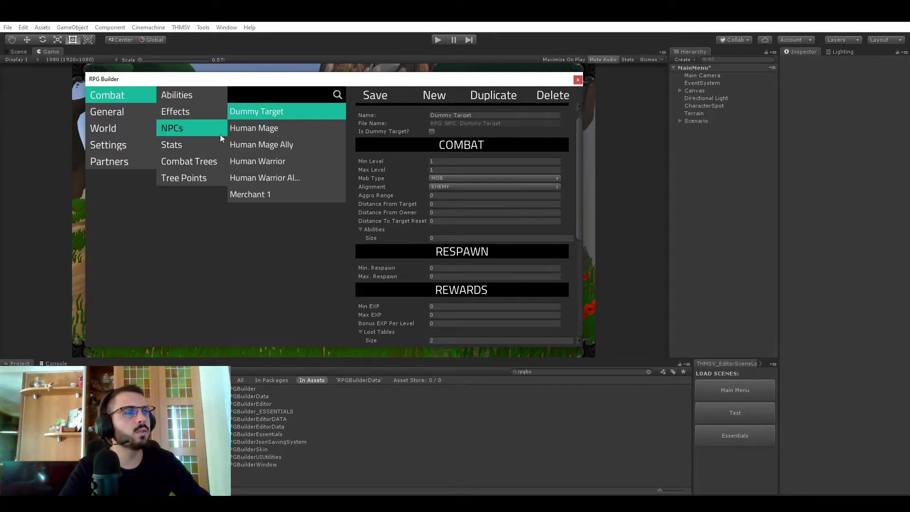
pyautogui.click(258, 194)
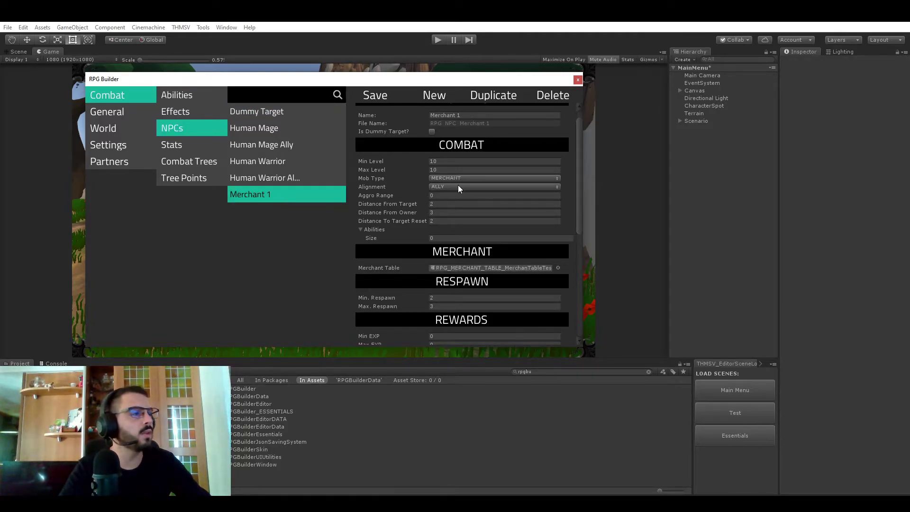
pyautogui.scroll(1, 459, 185)
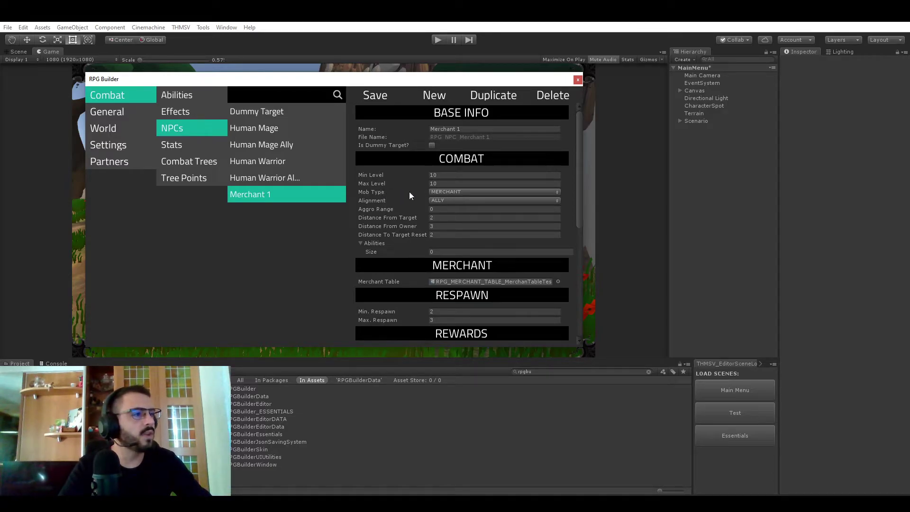
# Switch Merchant 1's mob type to MOB and back to MERCHANT to compare the available settings.
pyautogui.click(441, 191)
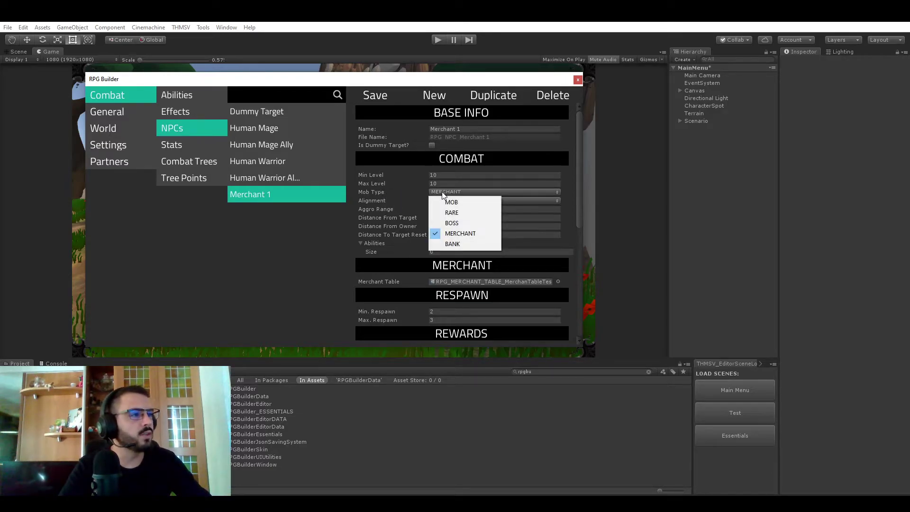
pyautogui.click(465, 235)
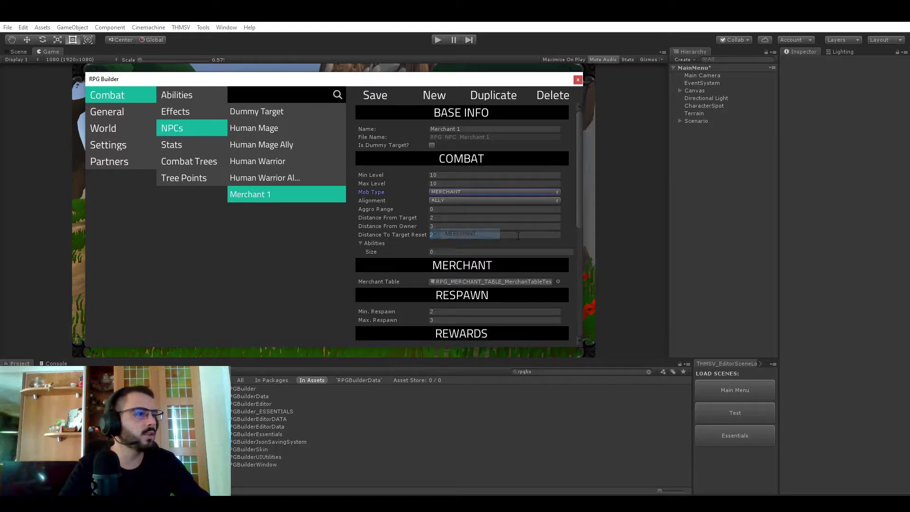
pyautogui.click(443, 192)
pyautogui.click(471, 202)
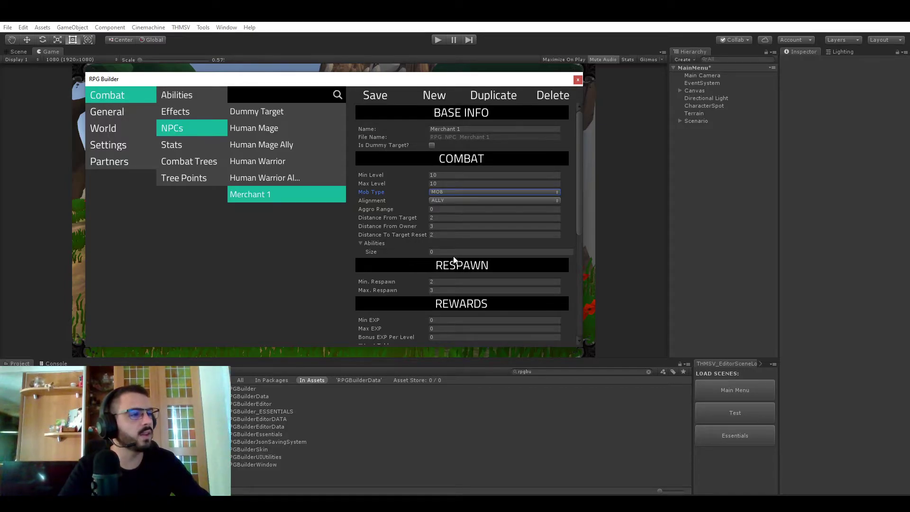
pyautogui.click(451, 192)
pyautogui.click(470, 234)
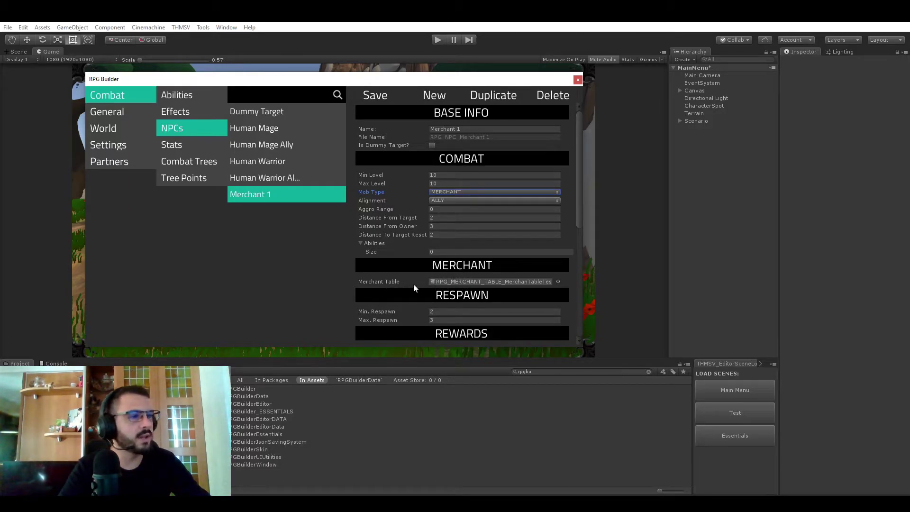
# Assign RPG_MERCHANT_TABLE_MerchanTableTest1 as Merchant 1's merchant table and close the RPG Builder window.
pyautogui.click(558, 281)
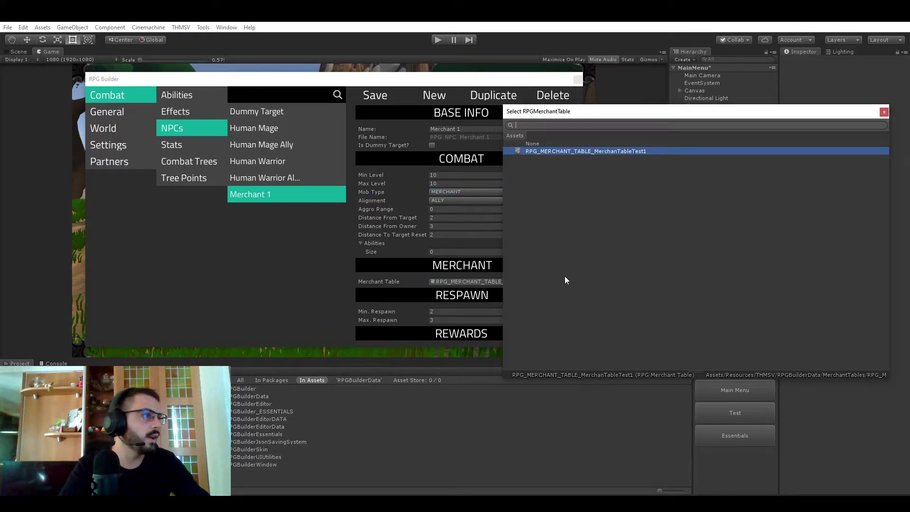
pyautogui.doubleClick(566, 151)
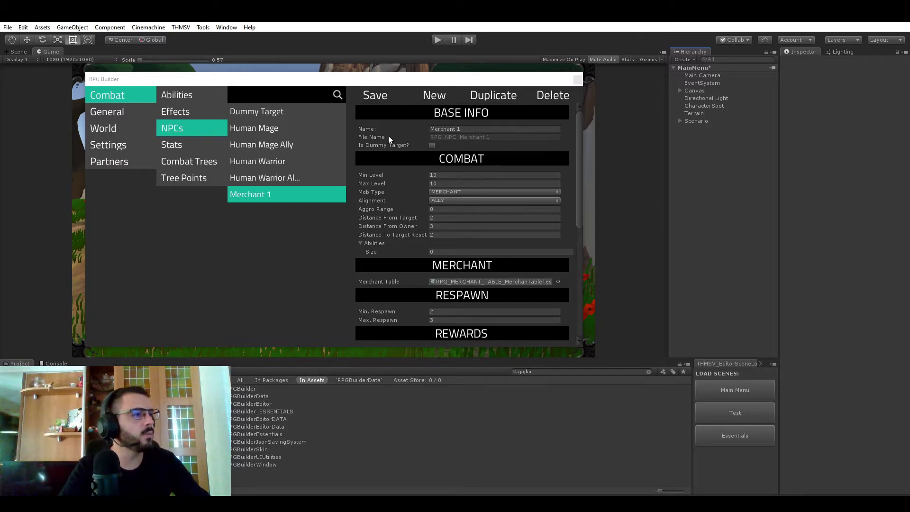
pyautogui.click(578, 80)
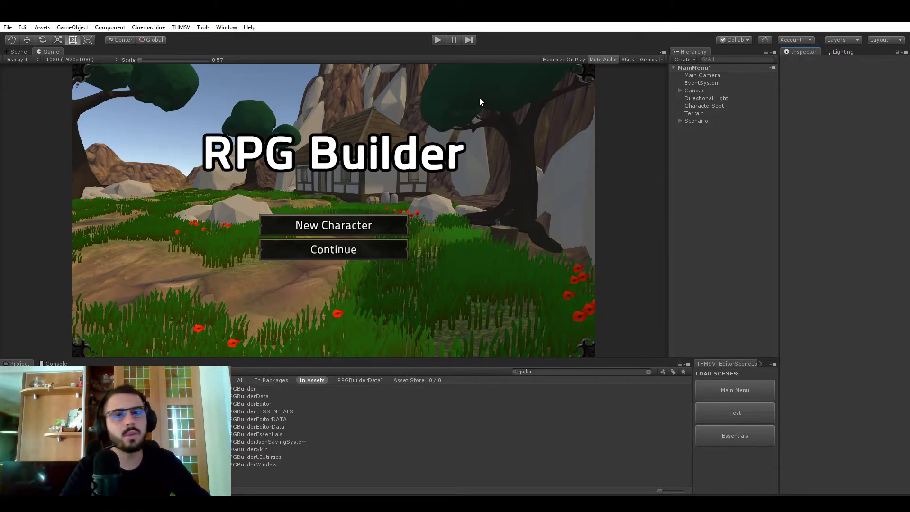
# Run the game and create a new Human character named "qwqwefwefwqef", then enter the world with it.
pyautogui.click(438, 39)
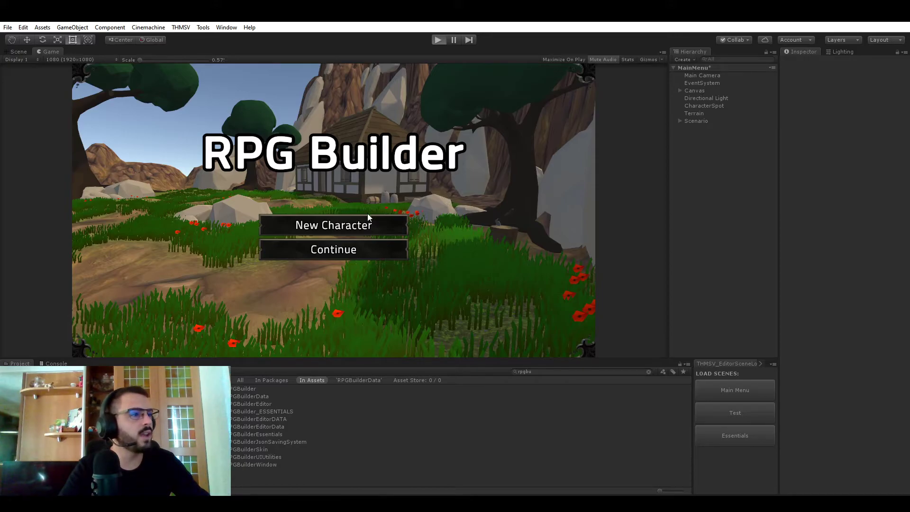
pyautogui.click(366, 226)
pyautogui.click(334, 90)
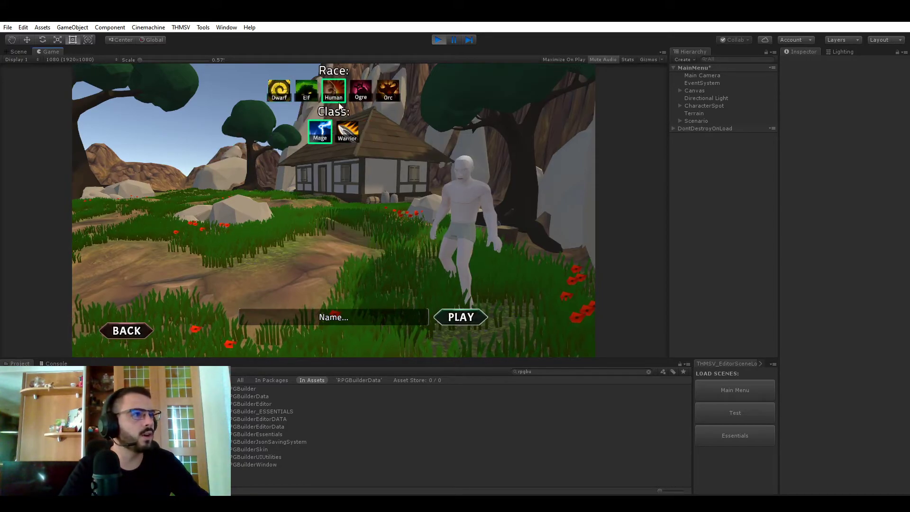
pyautogui.click(360, 318)
pyautogui.write('qwqwefwefwqef')
pyautogui.click(460, 319)
# Run the character towards Merchant 1 between the two large blocks and maximize the game view during play.
pyautogui.press('d')
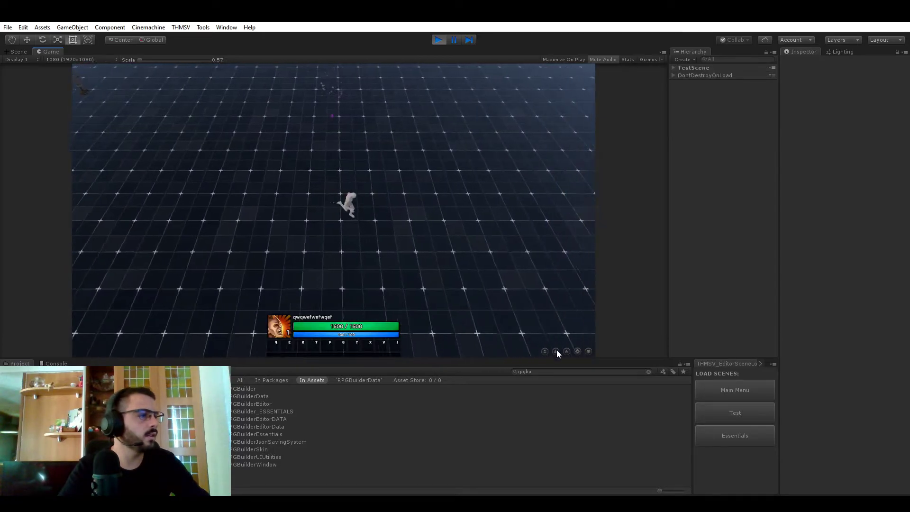
pyautogui.press('w')
pyautogui.press('d')
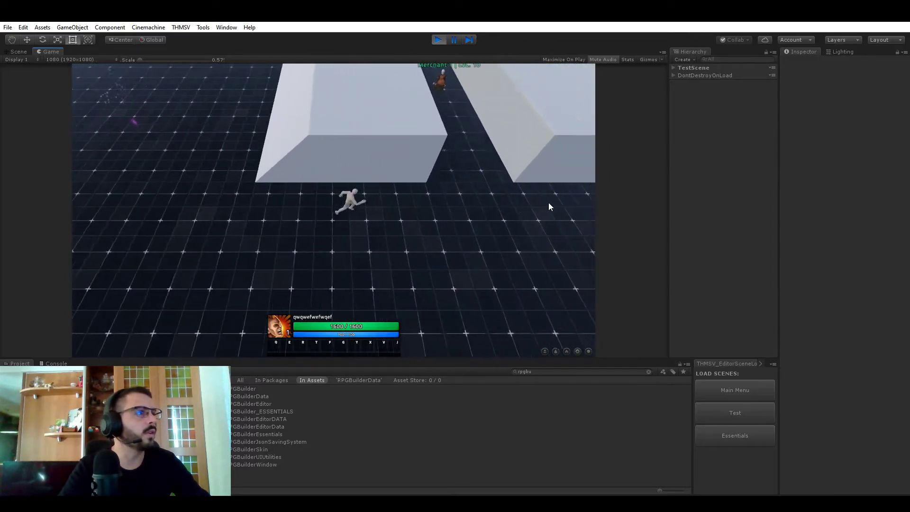
pyautogui.press('w')
pyautogui.click(555, 59)
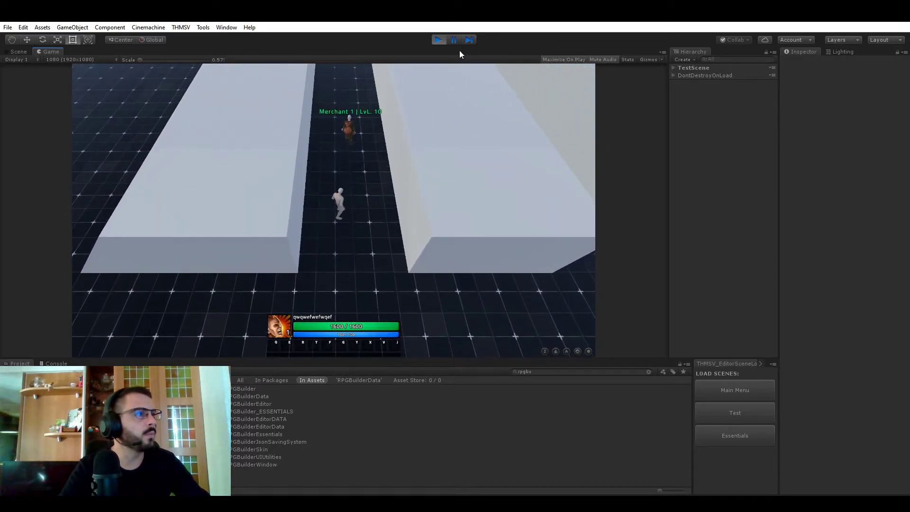
pyautogui.click(455, 40)
pyautogui.click(454, 40)
# Open Merchant 1's shop and try to buy listed items such as the Trainee Axe and Trainee Plate Cape.
pyautogui.press('w')
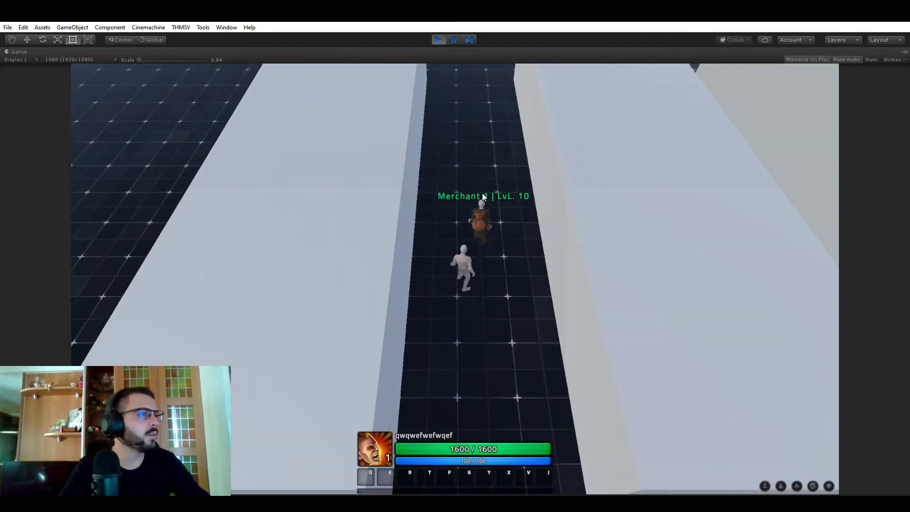
pyautogui.rightClick(485, 225)
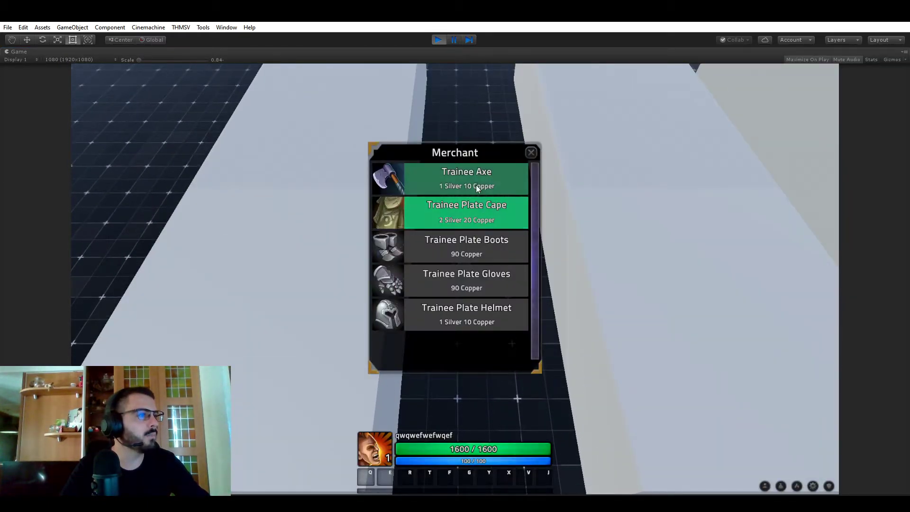
pyautogui.click(474, 180)
pyautogui.click(532, 153)
pyautogui.click(483, 214)
pyautogui.click(468, 314)
pyautogui.click(533, 215)
pyautogui.moveTo(535, 191); pyautogui.dragTo(532, 215)
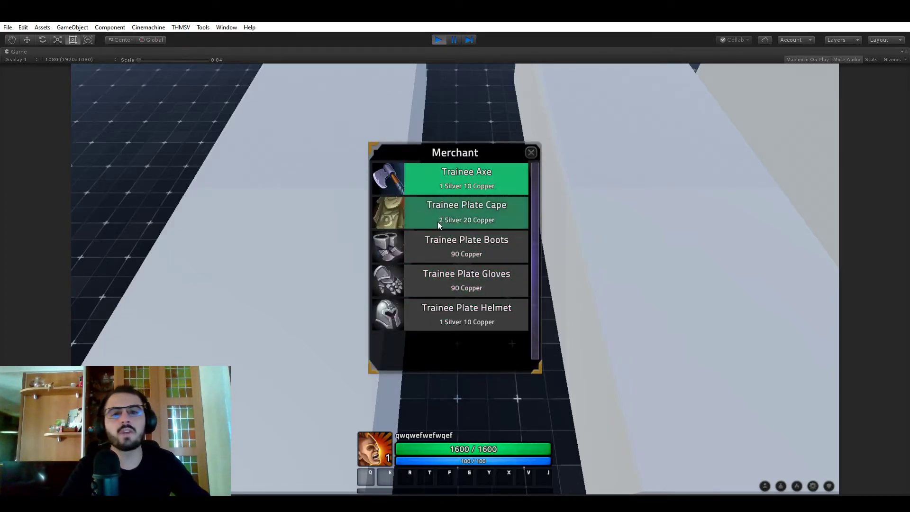
pyautogui.click(451, 222)
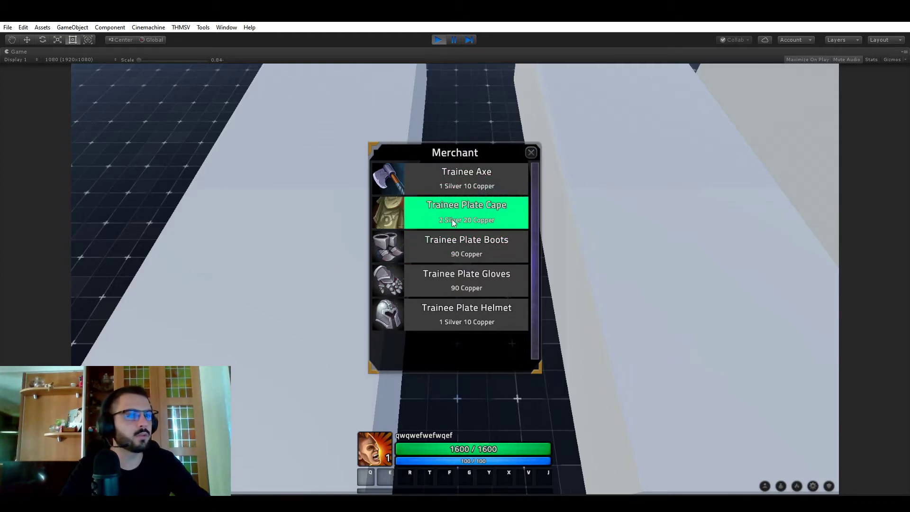
pyautogui.click(476, 275)
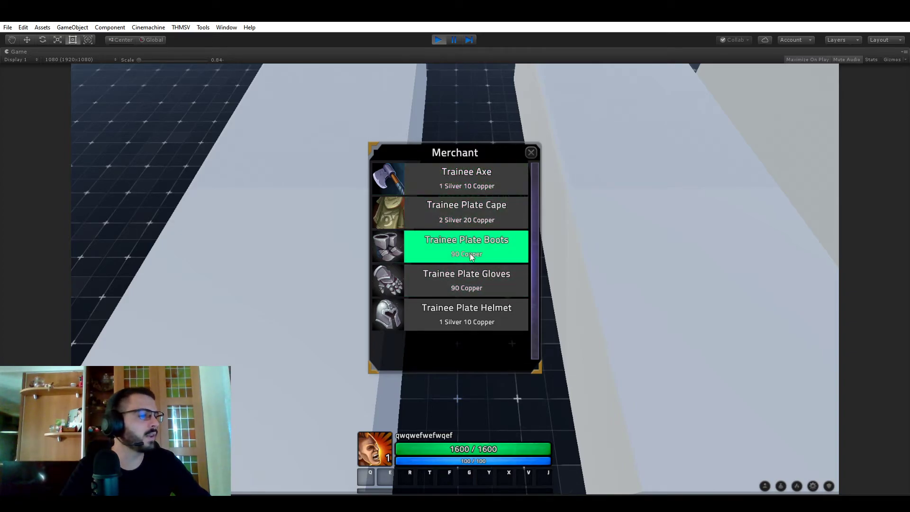
# Open the character's inventory beside the shop and try to buy the Trainee Axe without any currency.
pyautogui.click(781, 486)
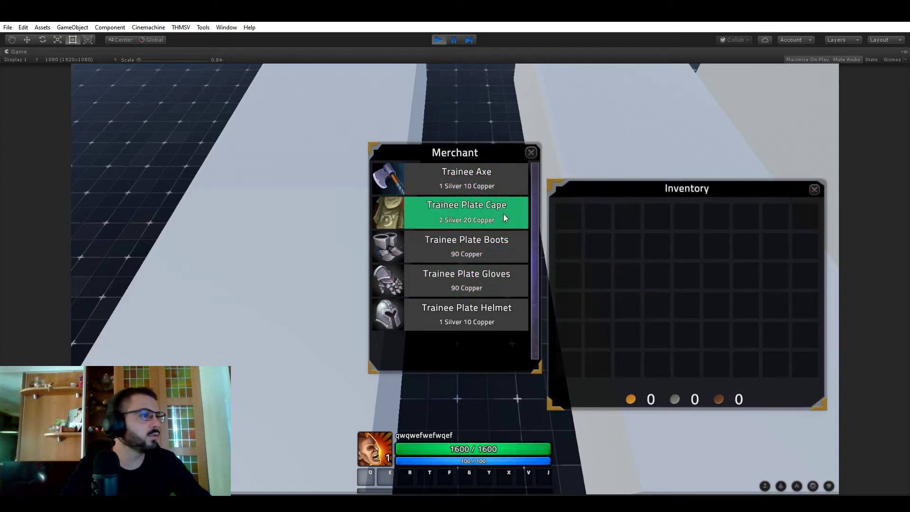
pyautogui.click(467, 182)
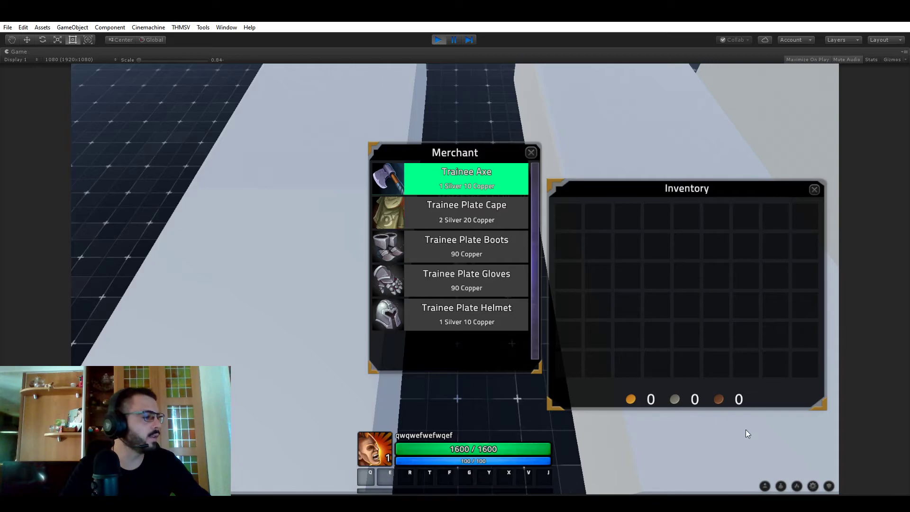
# Add 450 Copper to the character through the developer panel and close the panel.
pyautogui.click(830, 486)
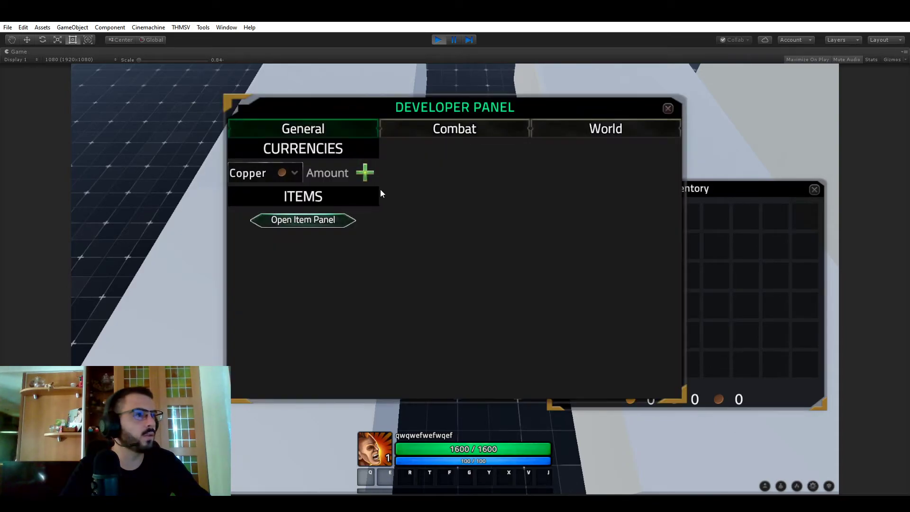
pyautogui.click(338, 177)
pyautogui.write('450')
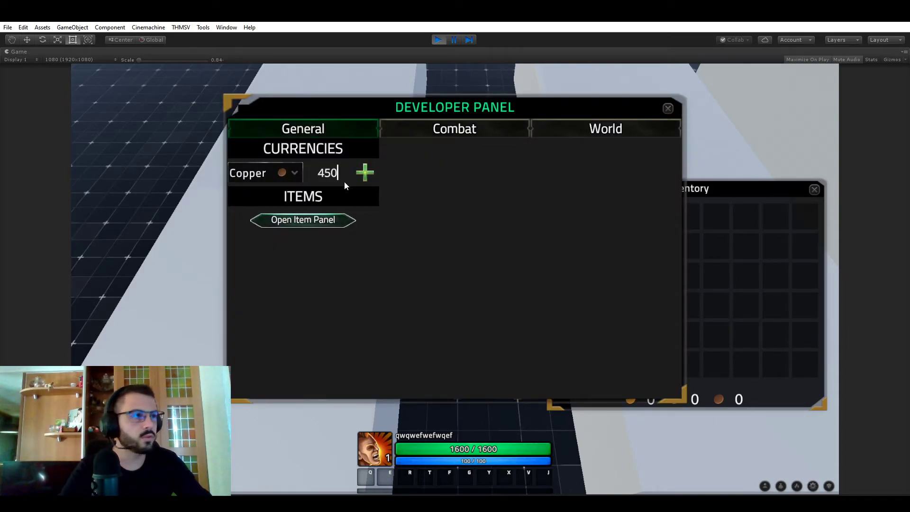
pyautogui.click(368, 172)
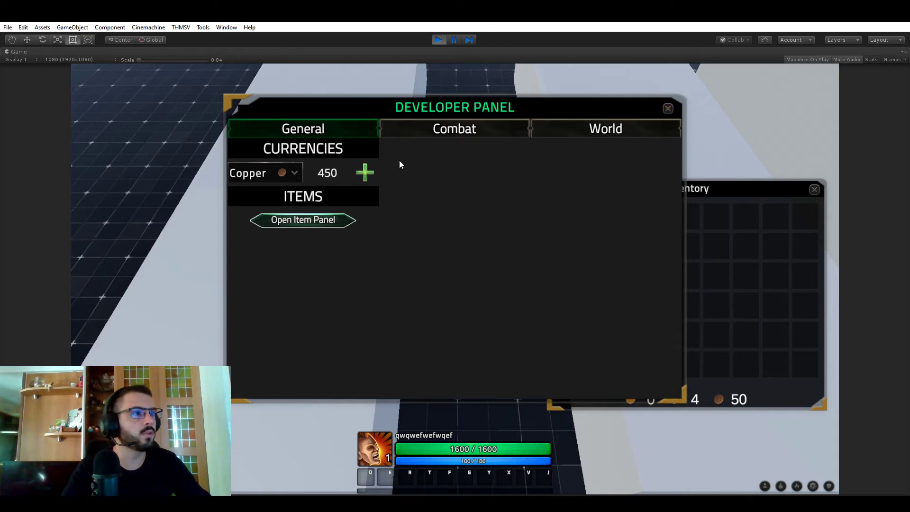
pyautogui.click(422, 127)
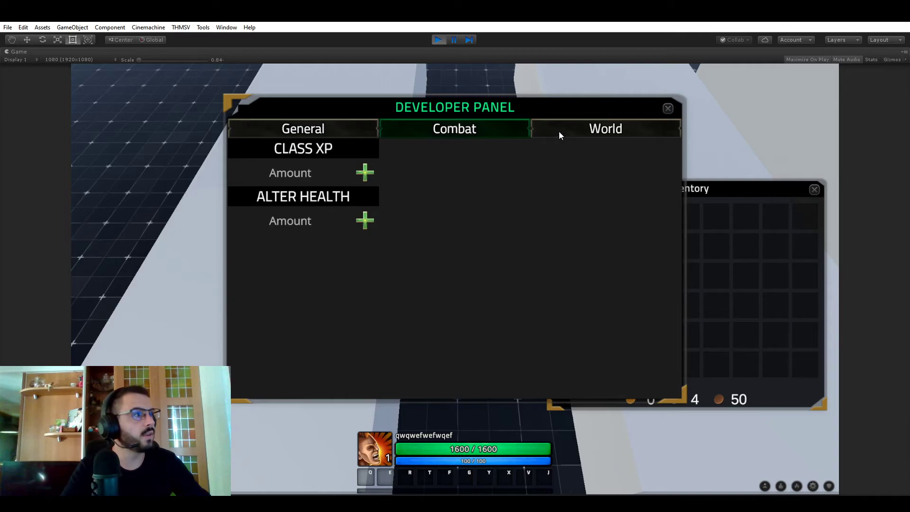
pyautogui.click(338, 129)
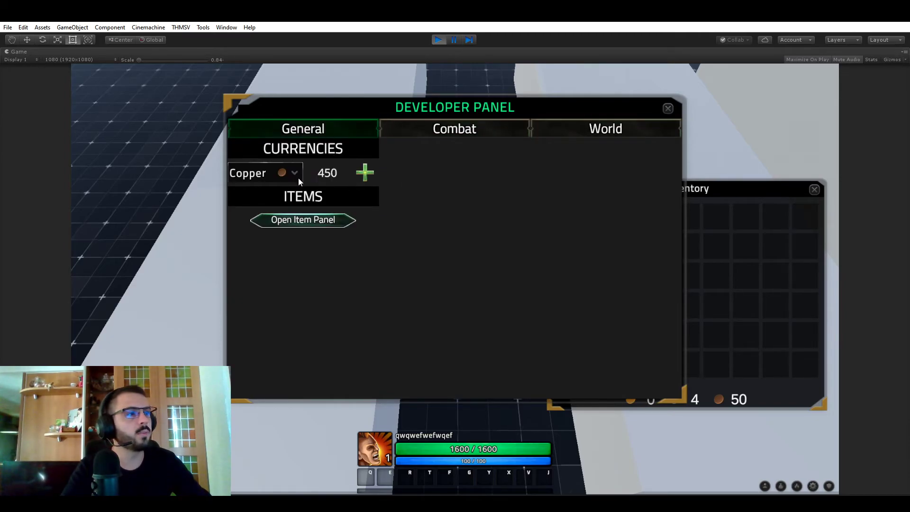
pyautogui.click(667, 108)
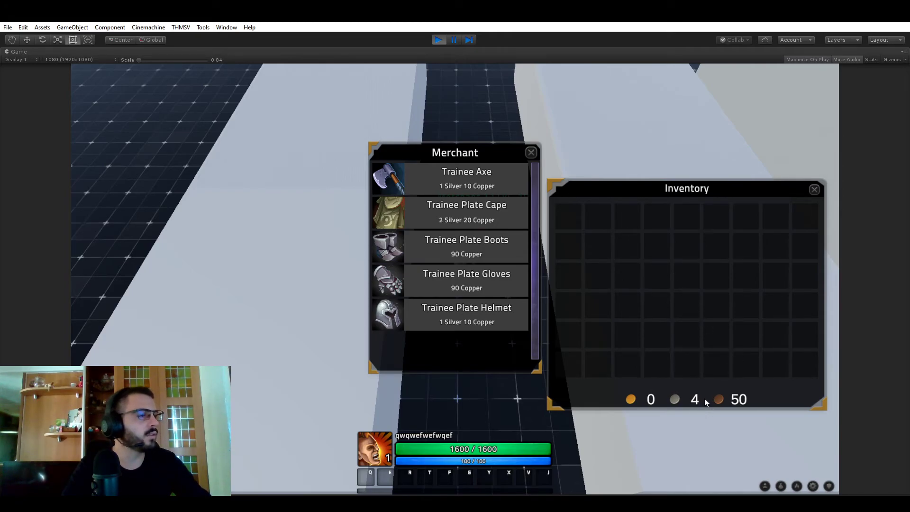
# Buy the Trainee Axe and the Trainee Plate Cape from the merchant.
pyautogui.click(433, 181)
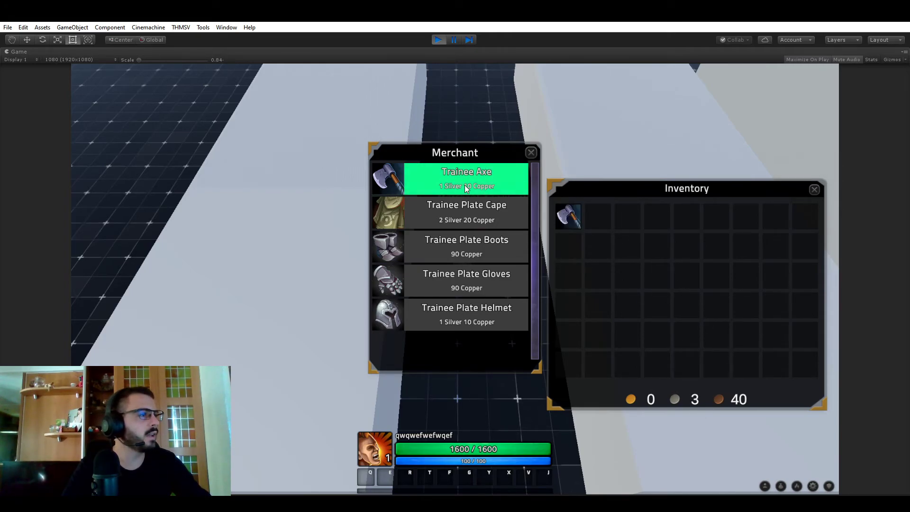
pyautogui.moveTo(571, 219)
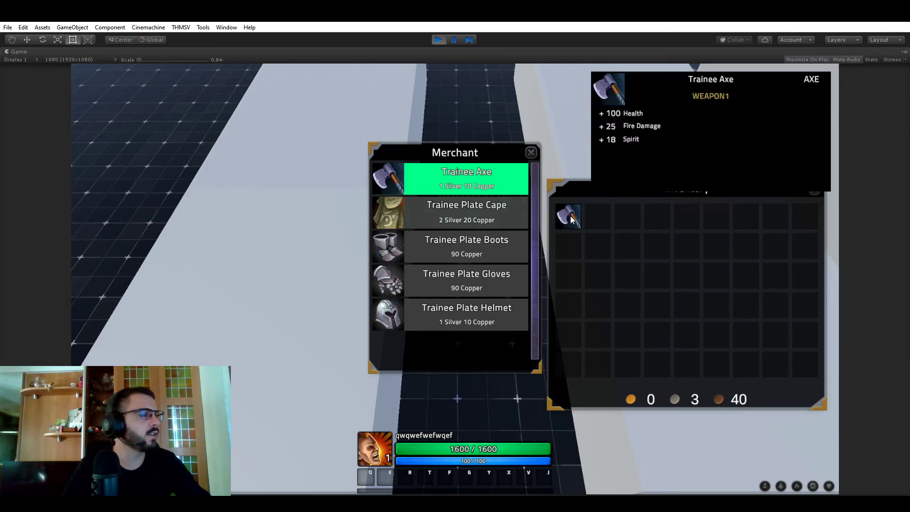
pyautogui.click(462, 211)
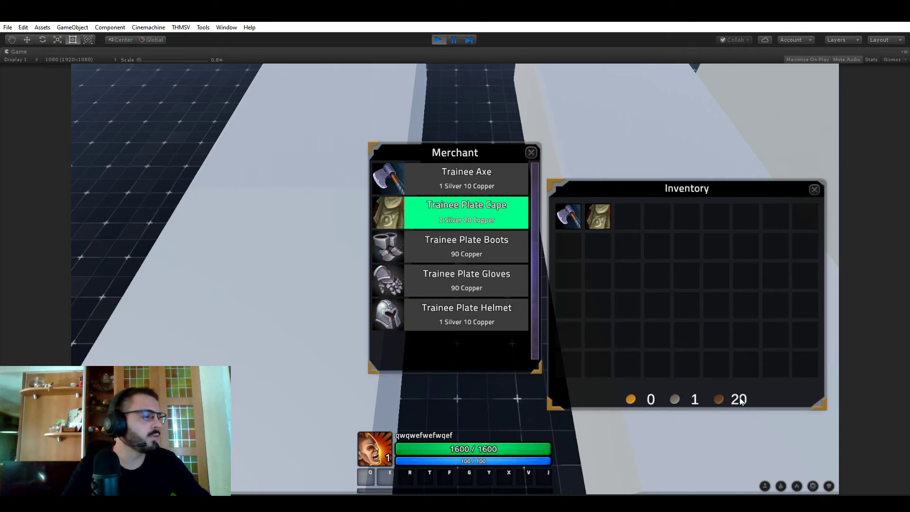
# Buy the Trainee Plate Boots, leave the merchant's shop, and equip the purchased axe, cape and boots from the inventory.
pyautogui.click(469, 245)
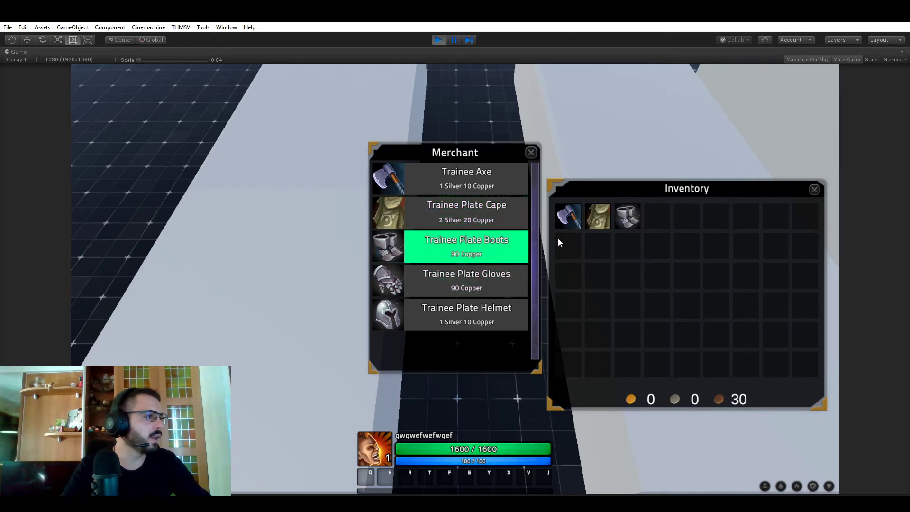
pyautogui.click(531, 152)
pyautogui.rightClick(578, 211)
pyautogui.rightClick(594, 219)
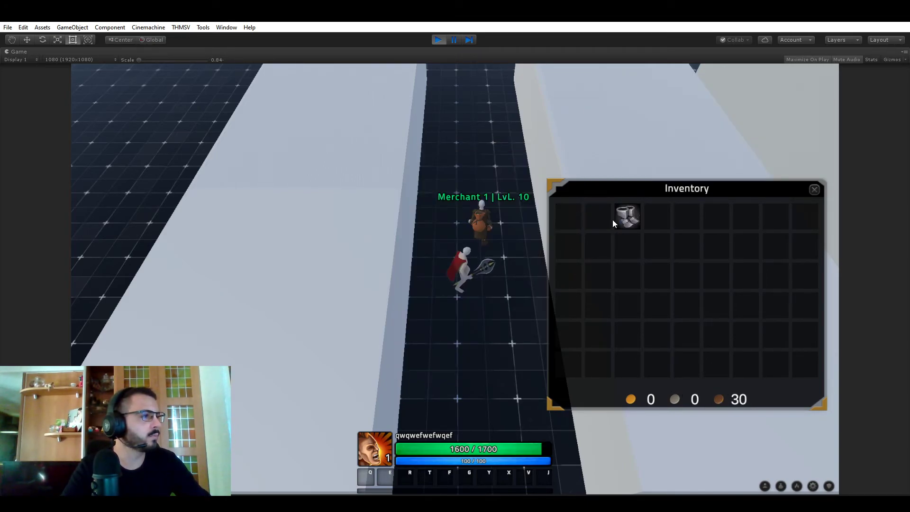
pyautogui.rightClick(622, 220)
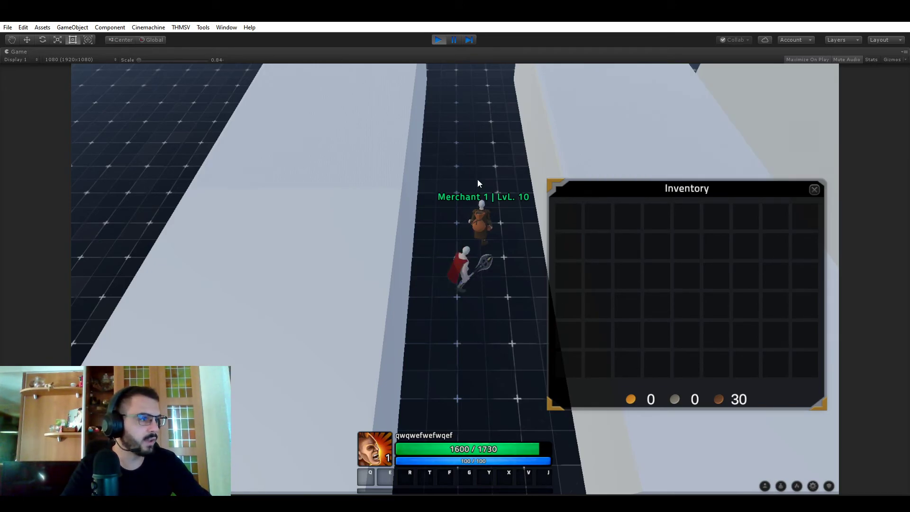
# Walk the equipped character past the merchant onto the open ground and close the inventory.
pyautogui.press('w')
pyautogui.press('w')
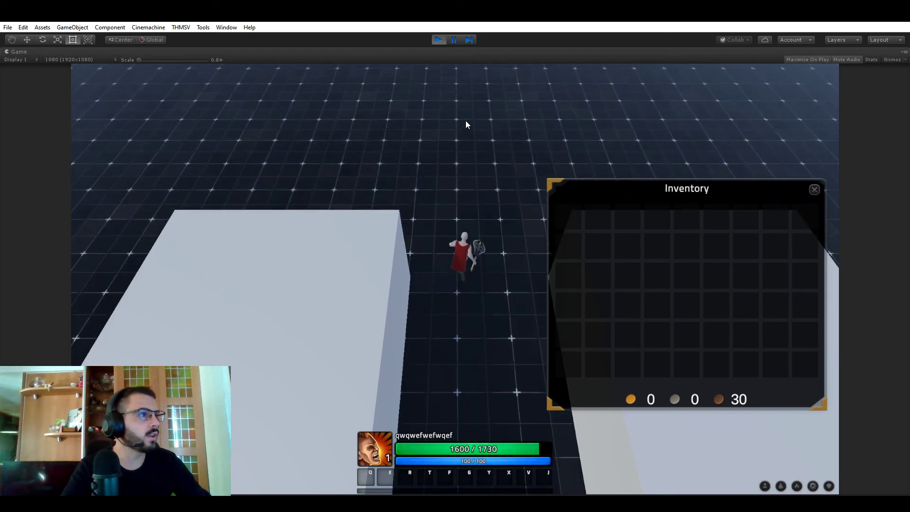
pyautogui.press('w')
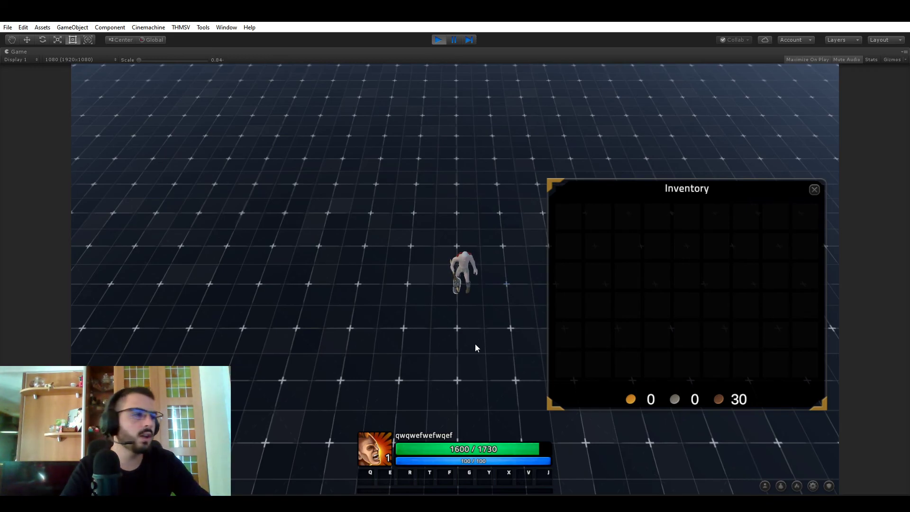
pyautogui.click(814, 188)
pyautogui.click(451, 237)
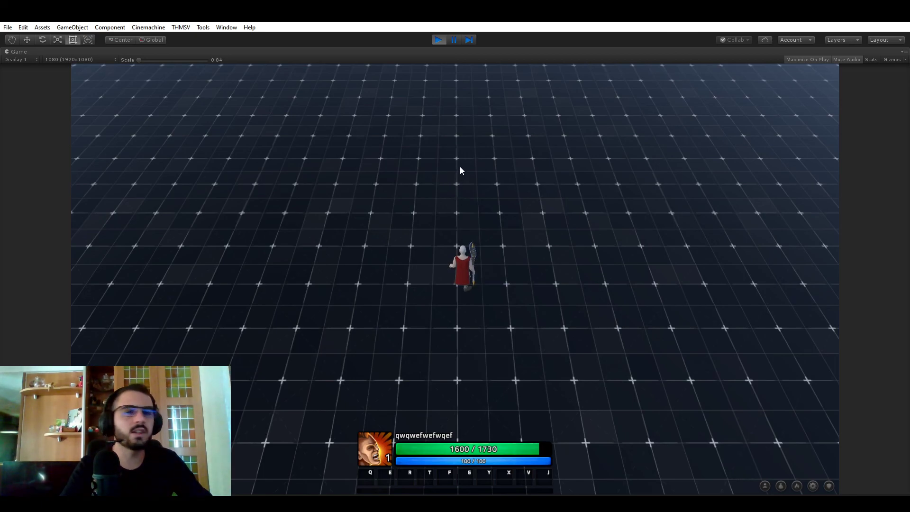
pyautogui.press('q')
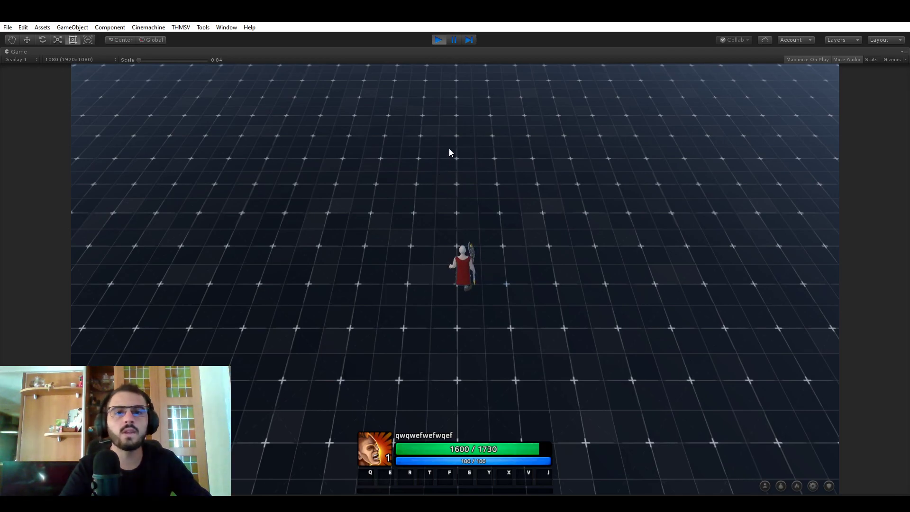
pyautogui.click(307, 163)
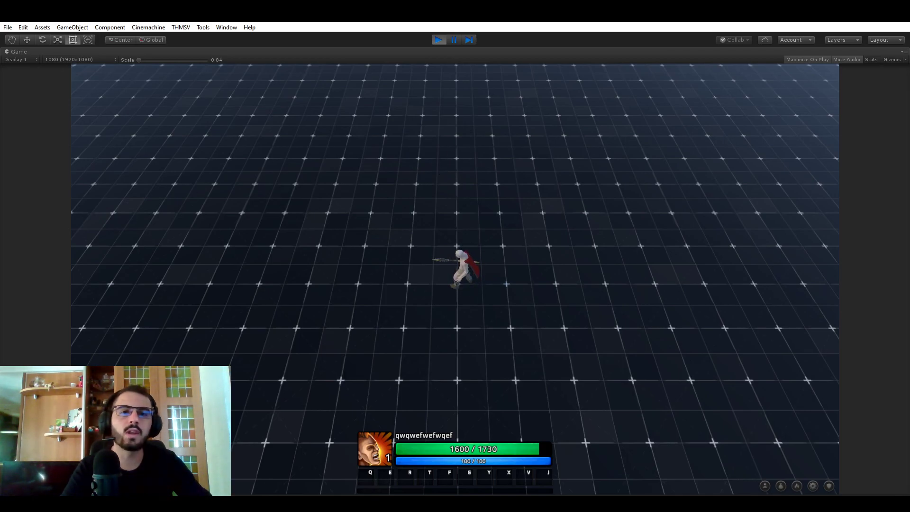